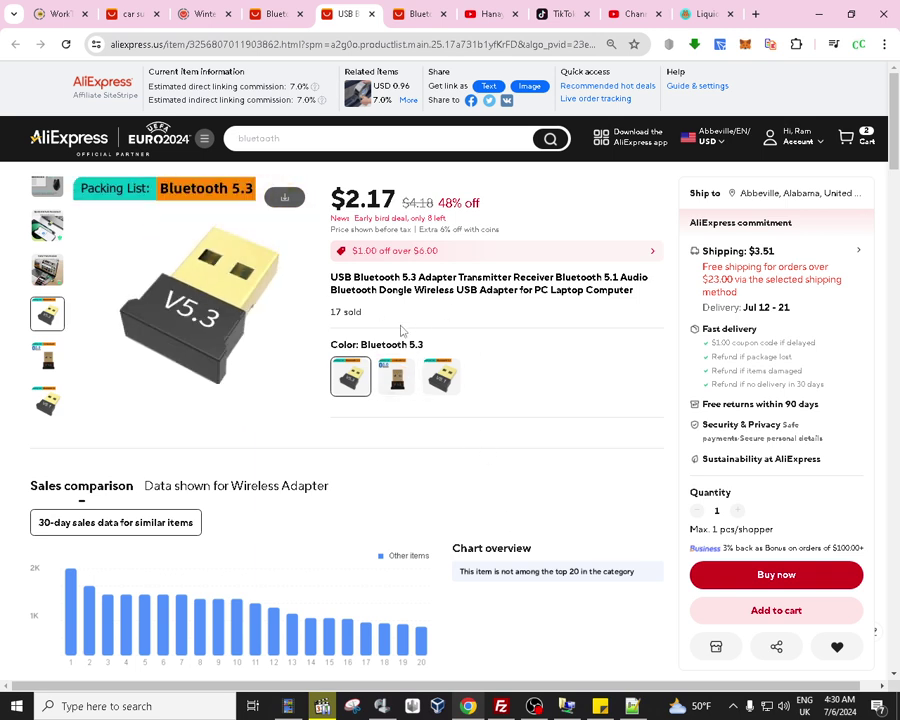
Step: Compare the Bluetooth 5.0, 5.1 and 5.3 adapter variants, finishing on 5.3
{"action": "left_click", "coordinate": [396, 377]}
{"action": "left_click", "coordinate": [437, 380]}
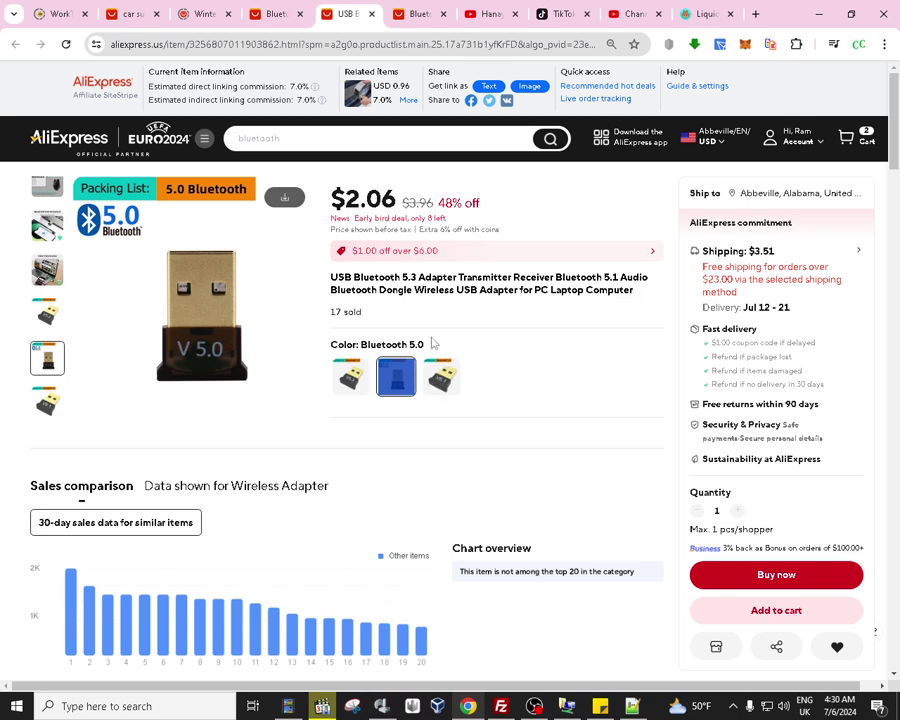
{"action": "left_click", "coordinate": [441, 377]}
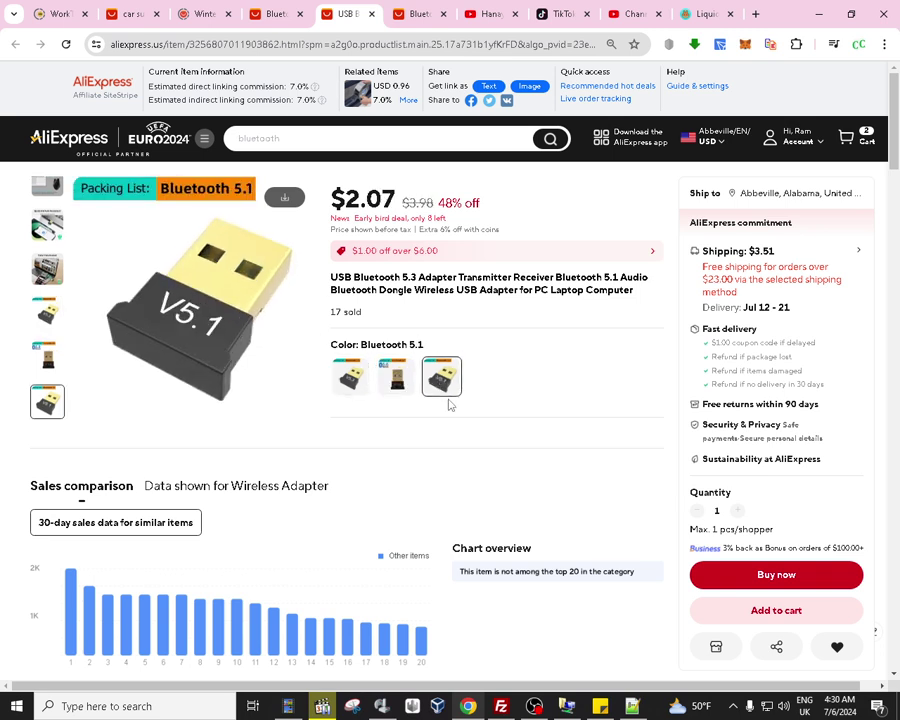
{"action": "left_click", "coordinate": [345, 383]}
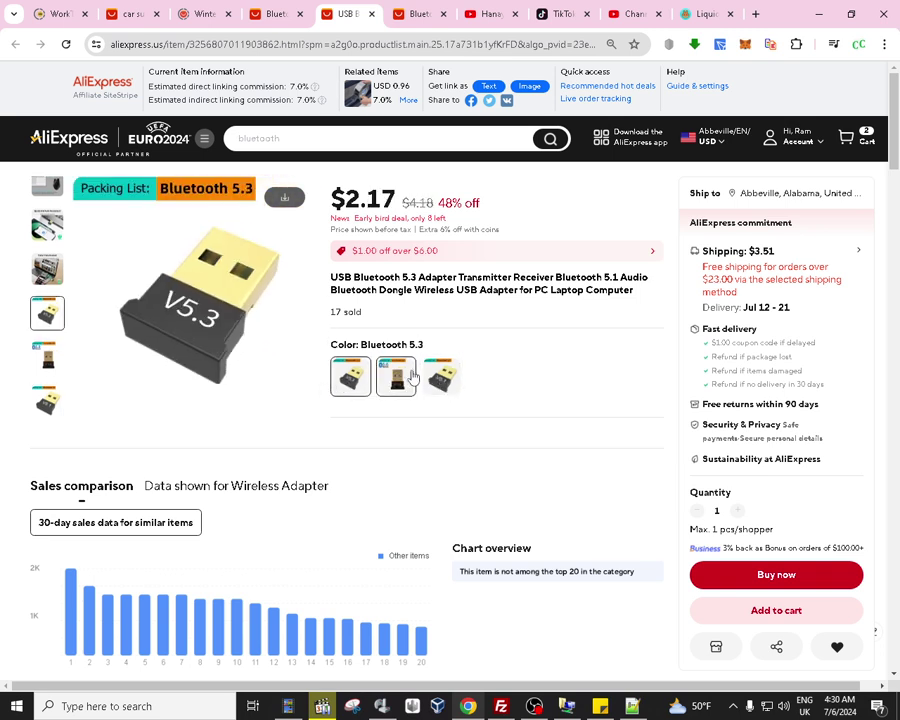
{"action": "left_click", "coordinate": [404, 390]}
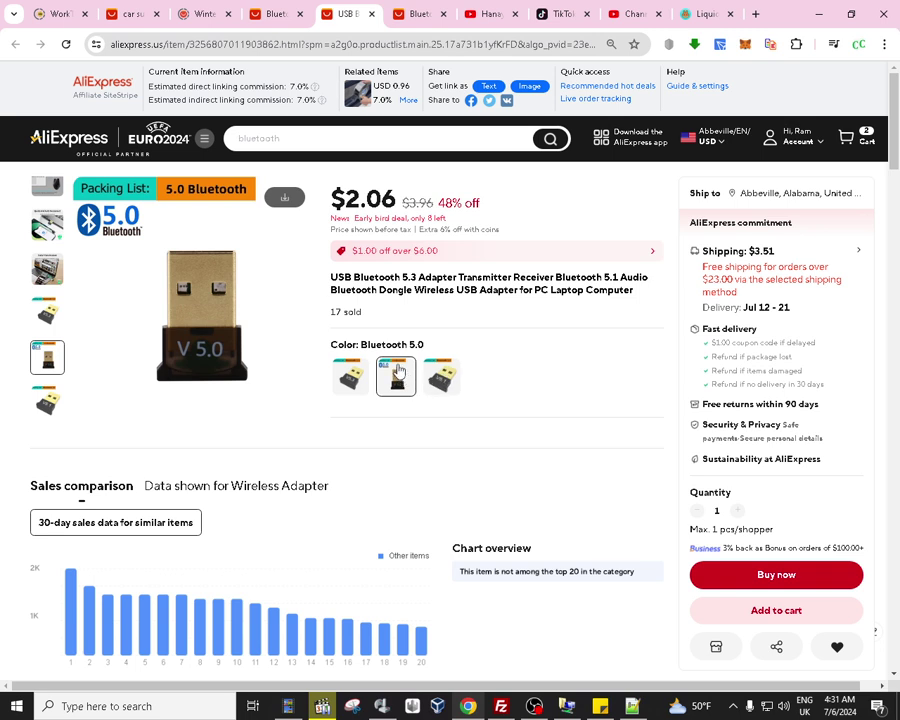
{"action": "left_click", "coordinate": [350, 385]}
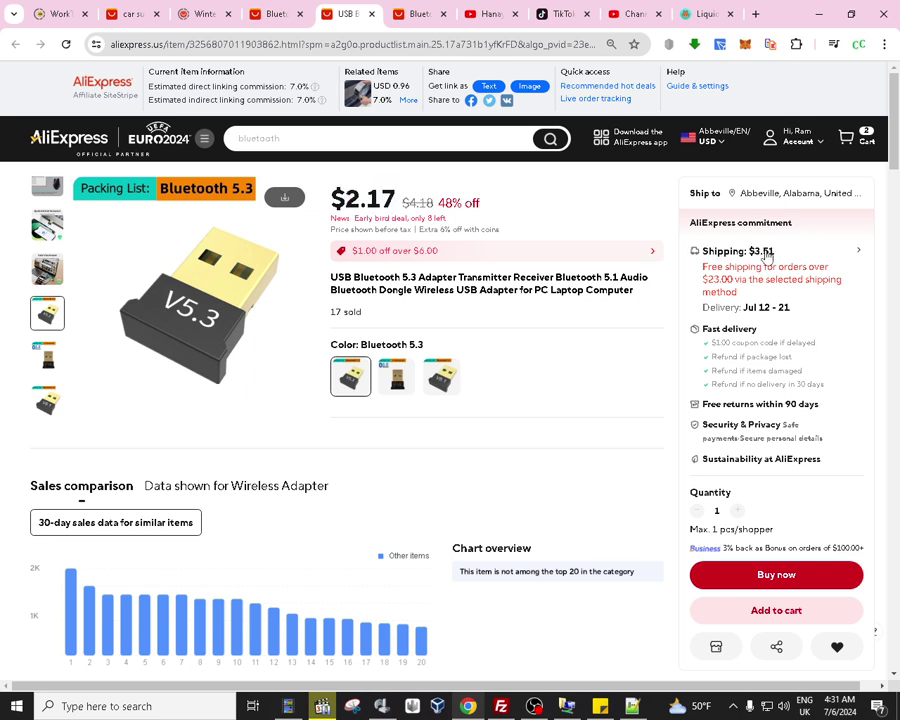
{"action": "scroll", "coordinate": [548, 322], "scroll_direction": "down", "scroll_amount": 2}
{"action": "scroll", "coordinate": [549, 321], "scroll_direction": "up", "scroll_amount": 2}
{"action": "scroll", "coordinate": [475, 313], "scroll_direction": "down", "scroll_amount": 5}
{"action": "scroll", "coordinate": [479, 312], "scroll_direction": "down", "scroll_amount": 5}
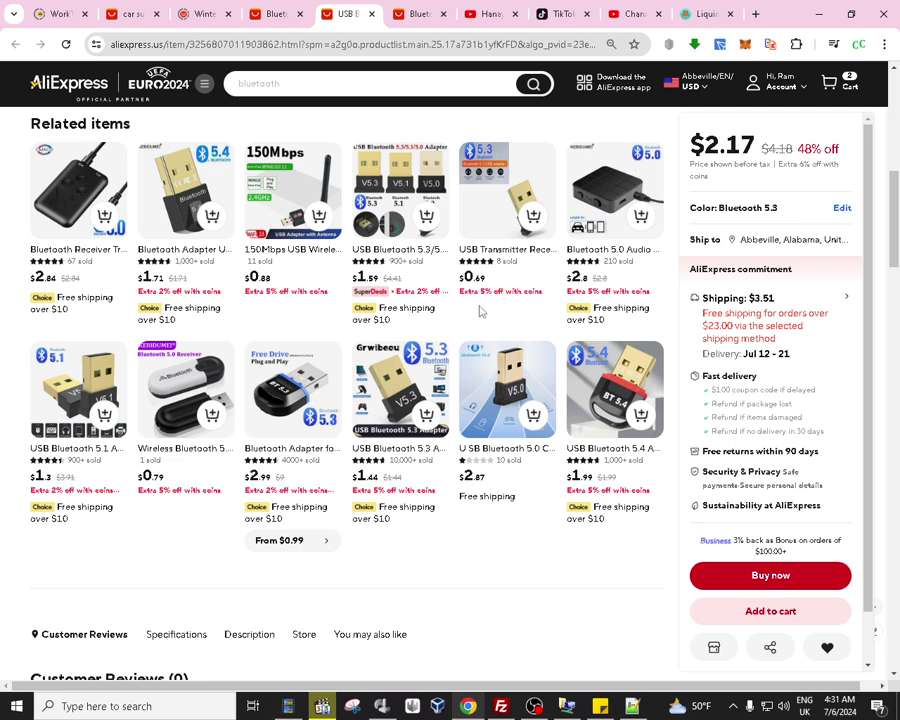
{"action": "scroll", "coordinate": [479, 312], "scroll_direction": "up", "scroll_amount": 10}
{"action": "scroll", "coordinate": [478, 300], "scroll_direction": "down", "scroll_amount": 10}
{"action": "scroll", "coordinate": [201, 272], "scroll_direction": "up", "scroll_amount": 5}
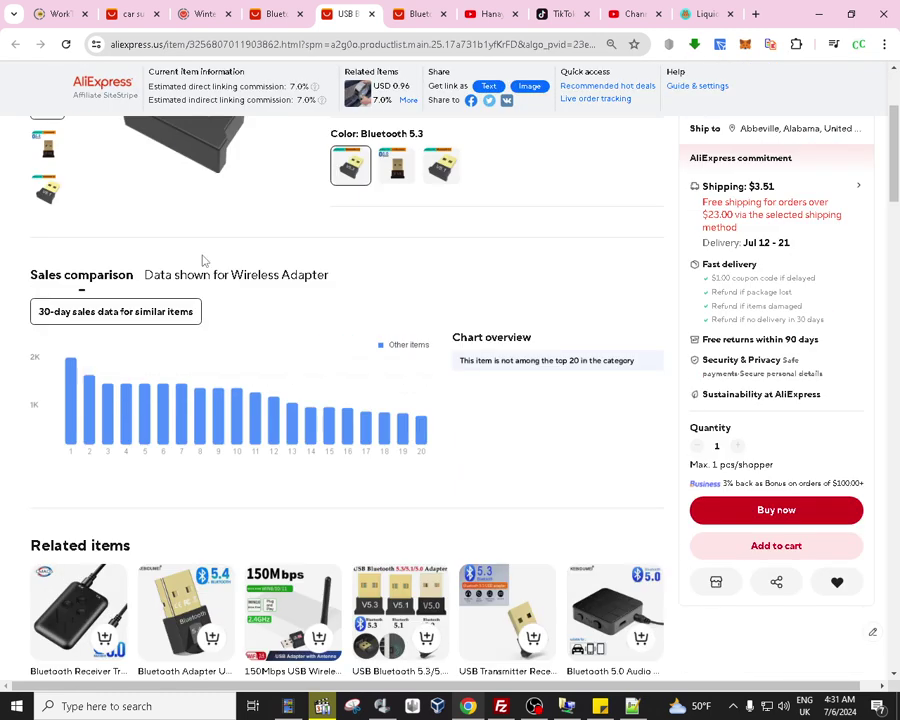
{"action": "scroll", "coordinate": [257, 311], "scroll_direction": "up", "scroll_amount": 5}
{"action": "scroll", "coordinate": [412, 337], "scroll_direction": "down", "scroll_amount": 5}
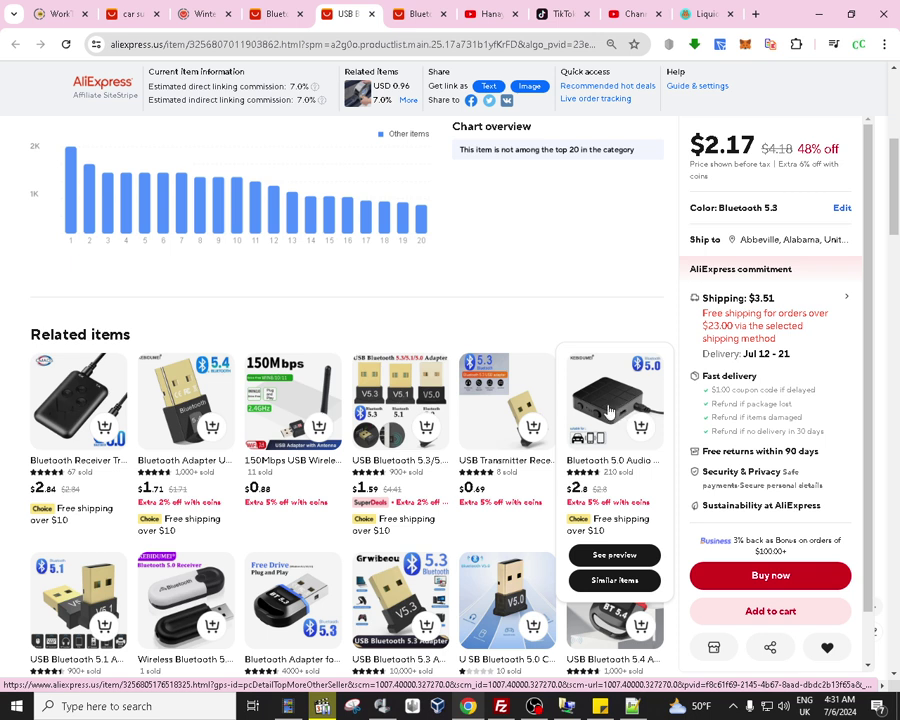
{"action": "scroll", "coordinate": [606, 409], "scroll_direction": "up", "scroll_amount": 5}
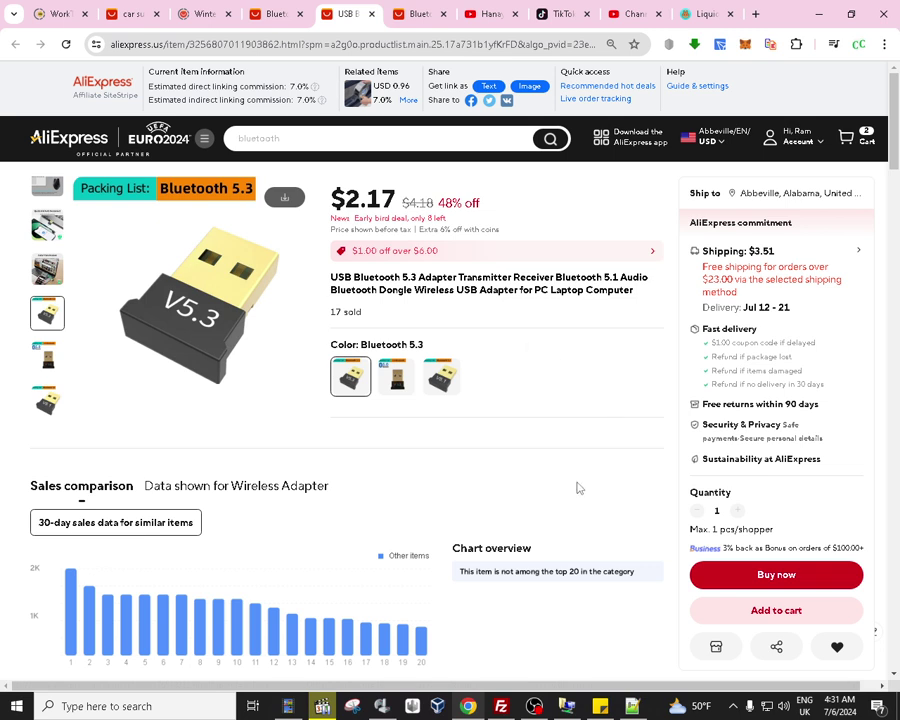
Step: Open the adapter note and highlight its AliExpress, PayPal and WorkTHR YouTube links
{"action": "left_click", "coordinate": [600, 706]}
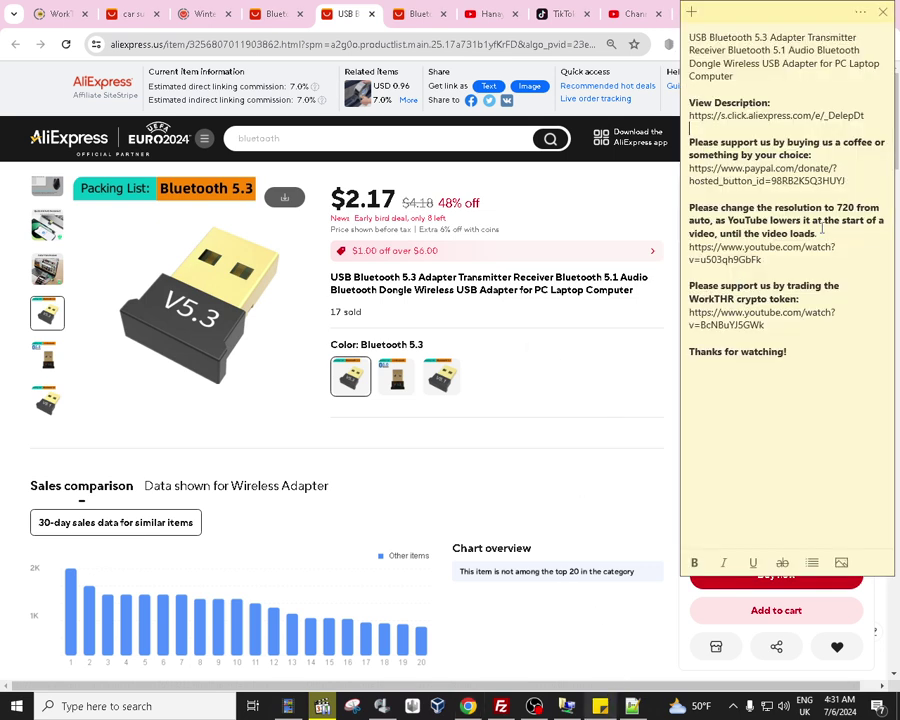
{"action": "double_click", "coordinate": [858, 115]}
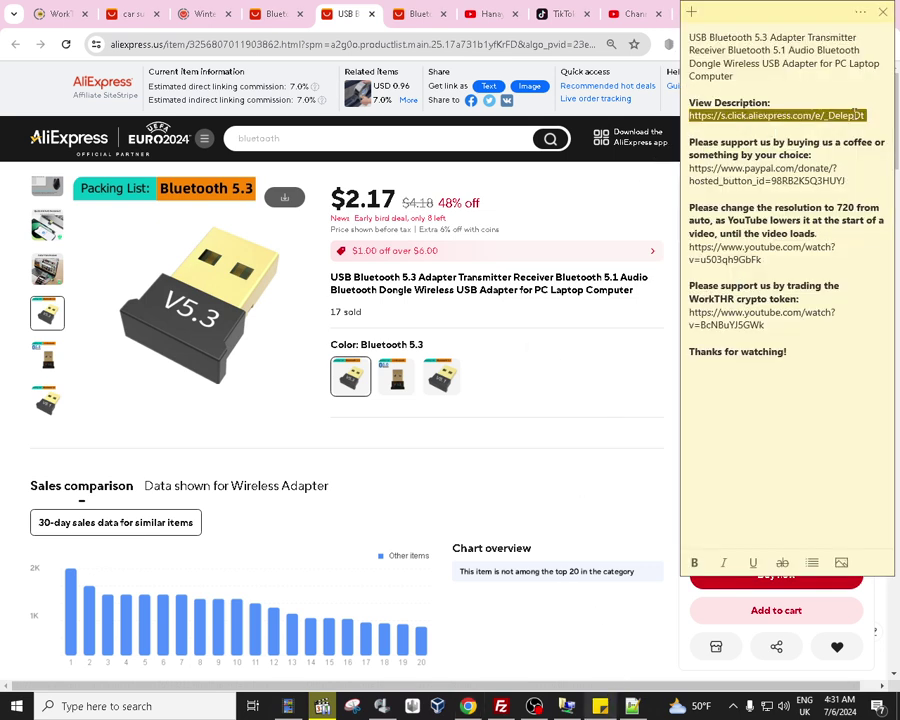
{"action": "double_click", "coordinate": [822, 180]}
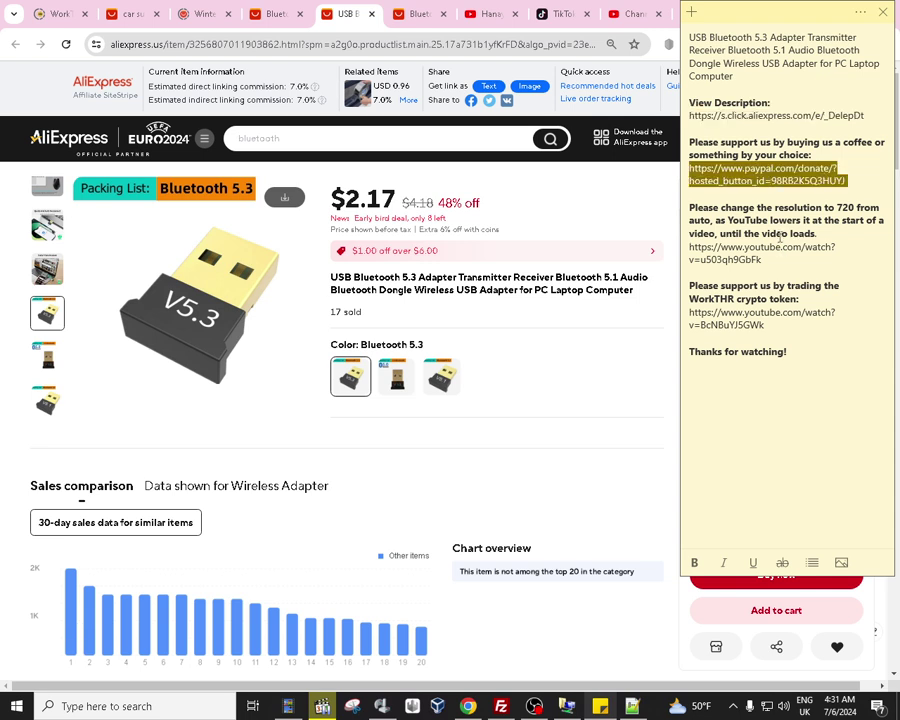
{"action": "double_click", "coordinate": [764, 320]}
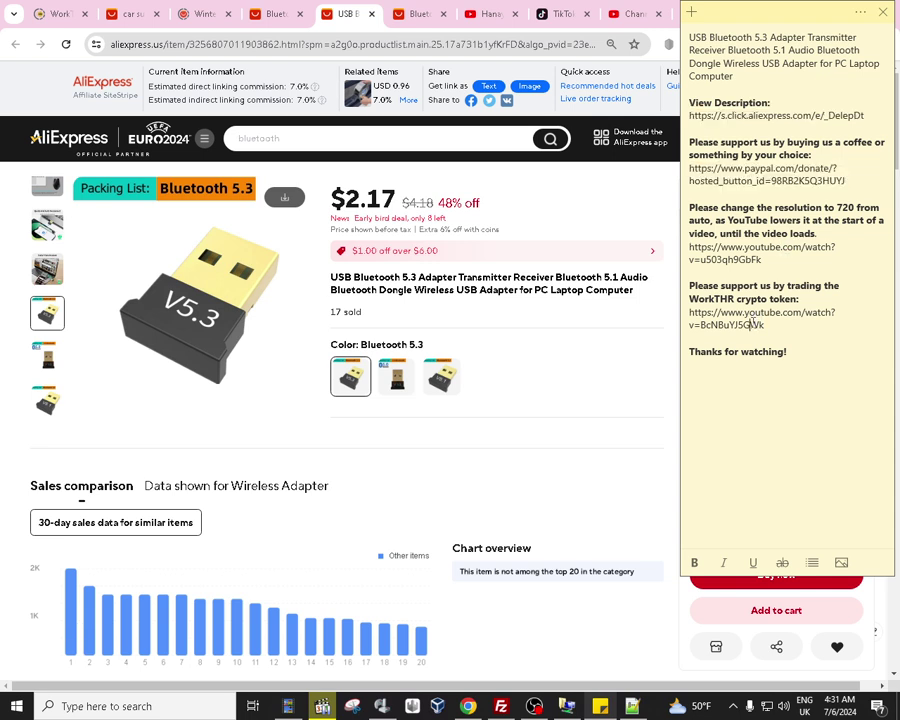